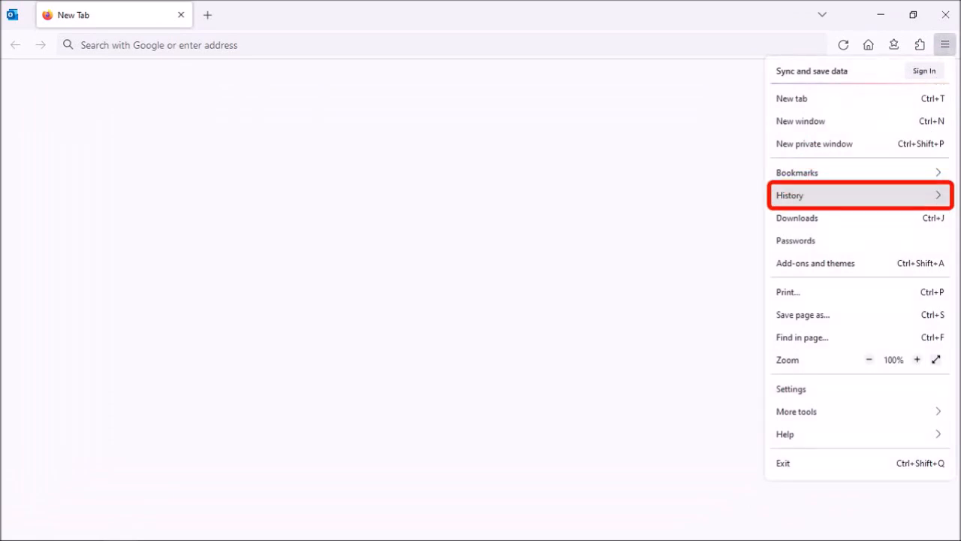
# Reach the History options from the Firefox menu
pyautogui.click(860, 195)
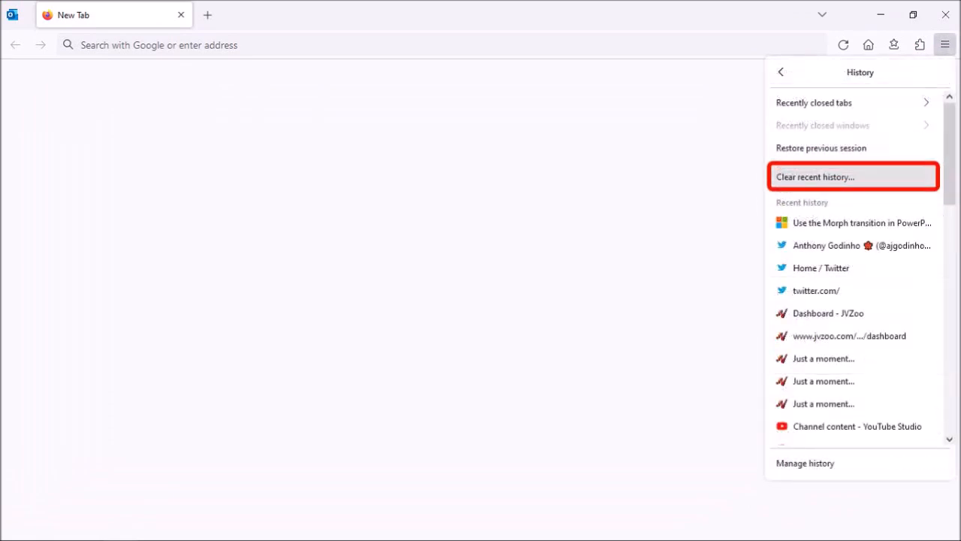
# In Clear Recent History, change the time range to clear to Everything
pyautogui.click(853, 176)
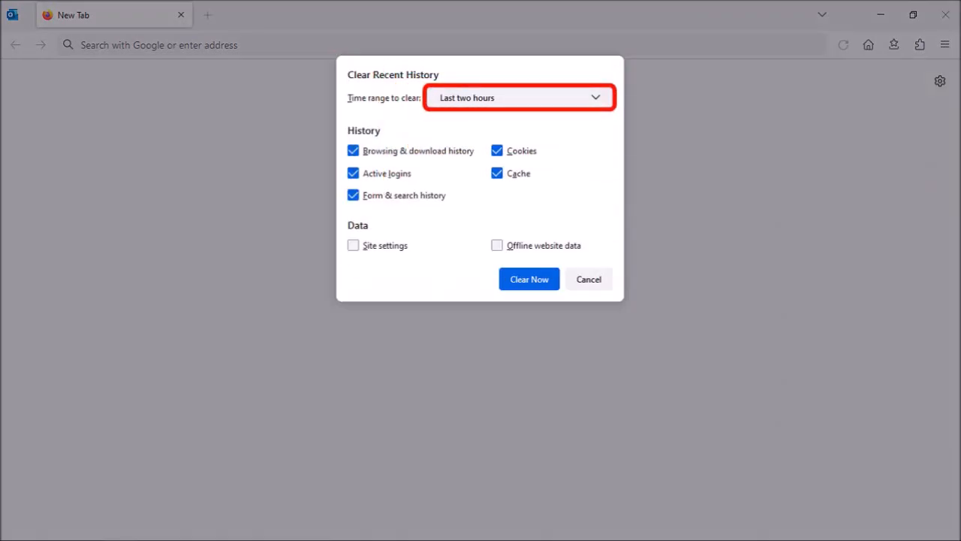
pyautogui.click(519, 98)
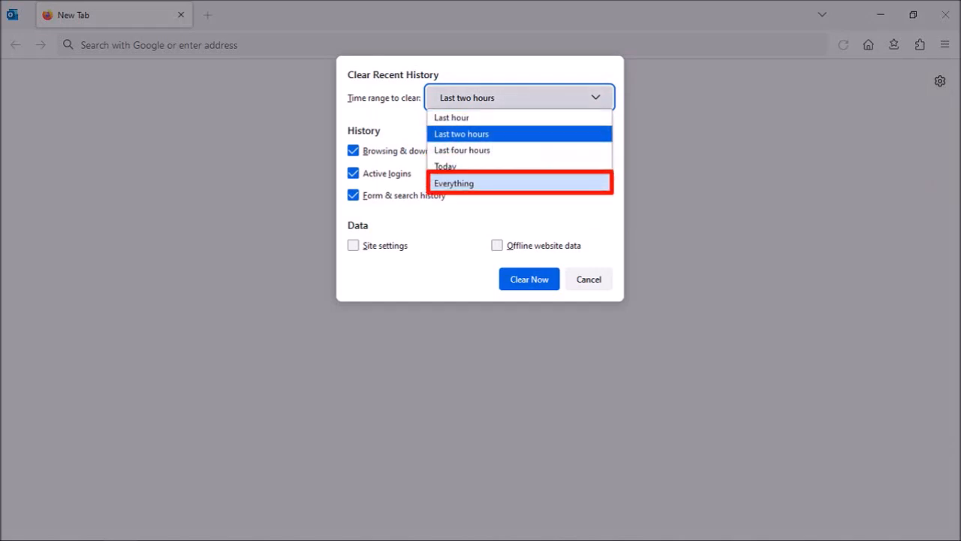
pyautogui.click(520, 183)
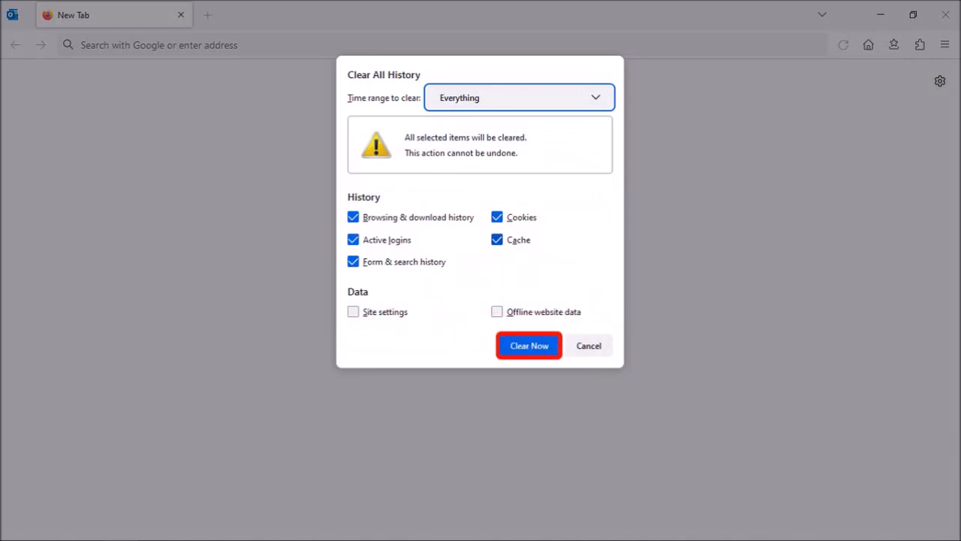
# Clear Now to erase all checked history, cookies and cache for all time
pyautogui.click(532, 347)
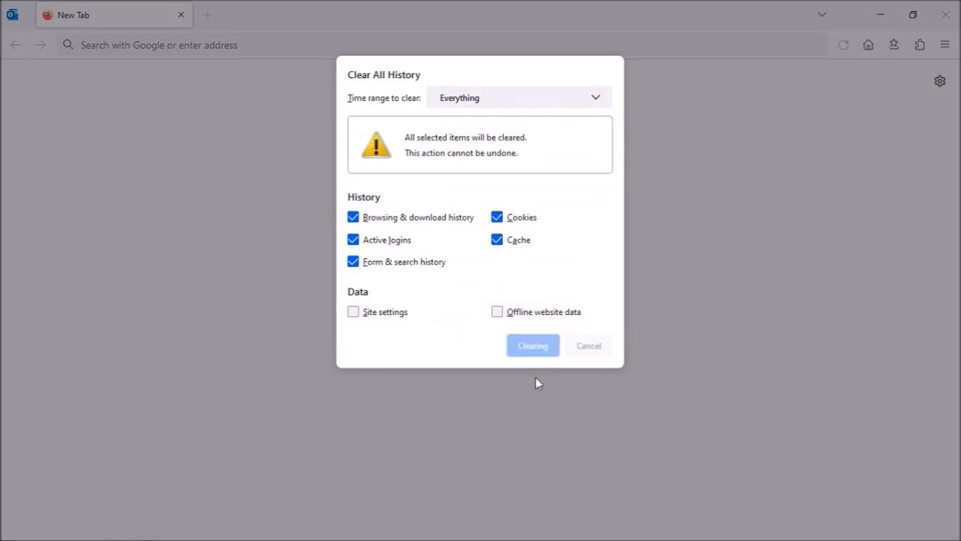